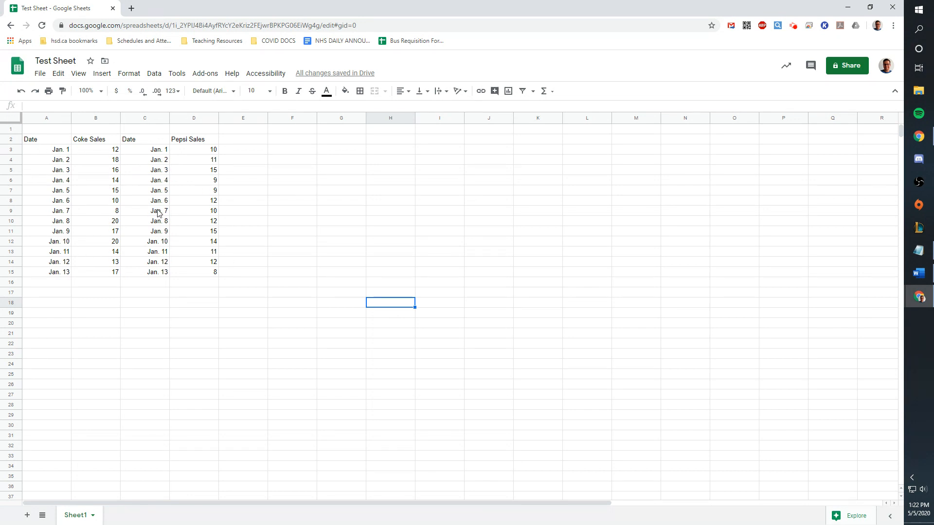
Step: Review the date, Coke Sales and Pepsi Sales columns in rows 2 to 15
left_click_drag(49, 141, 49, 275)
left_click(51, 285)
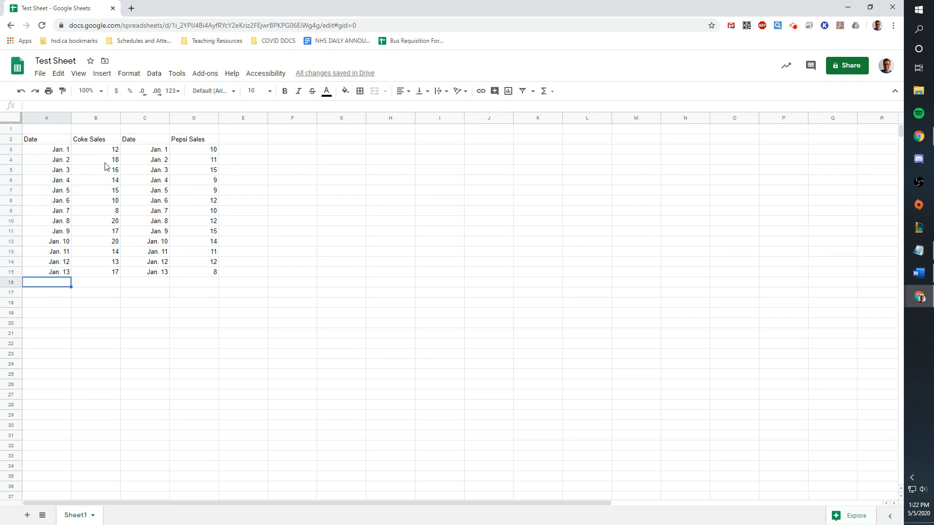
left_click_drag(105, 141, 112, 271)
left_click(193, 323)
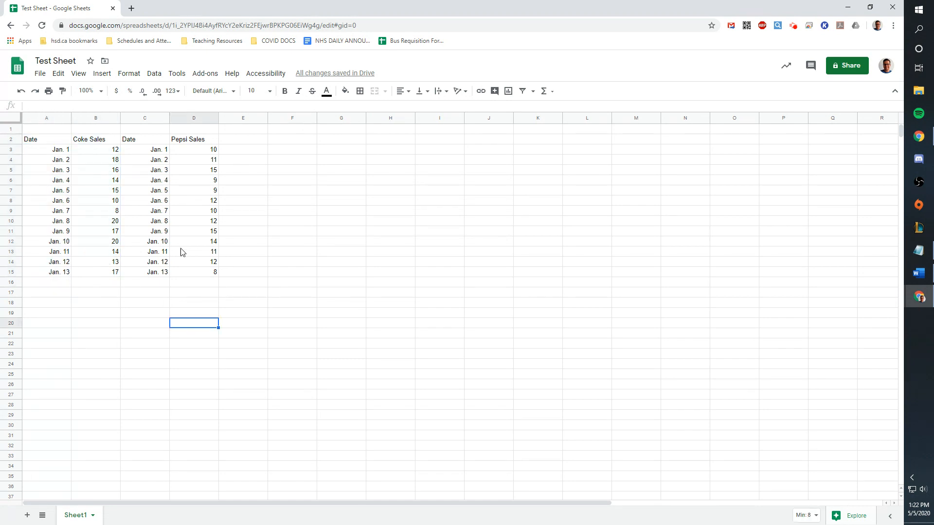
left_click_drag(140, 141, 154, 279)
left_click(174, 325)
left_click_drag(207, 141, 202, 276)
left_click(272, 271)
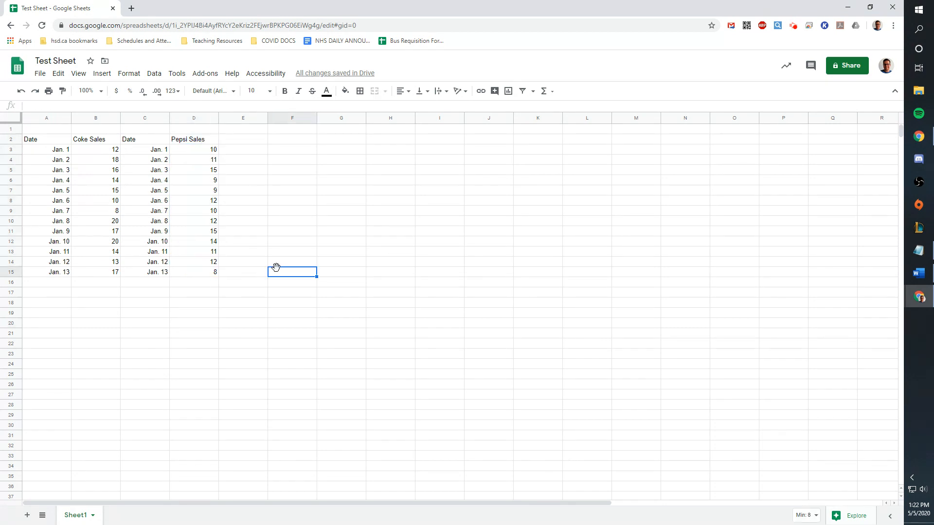
Step: Insert a chart from A2:D15, place it beside the data, and change its type to a line chart
left_click_drag(34, 141, 202, 273)
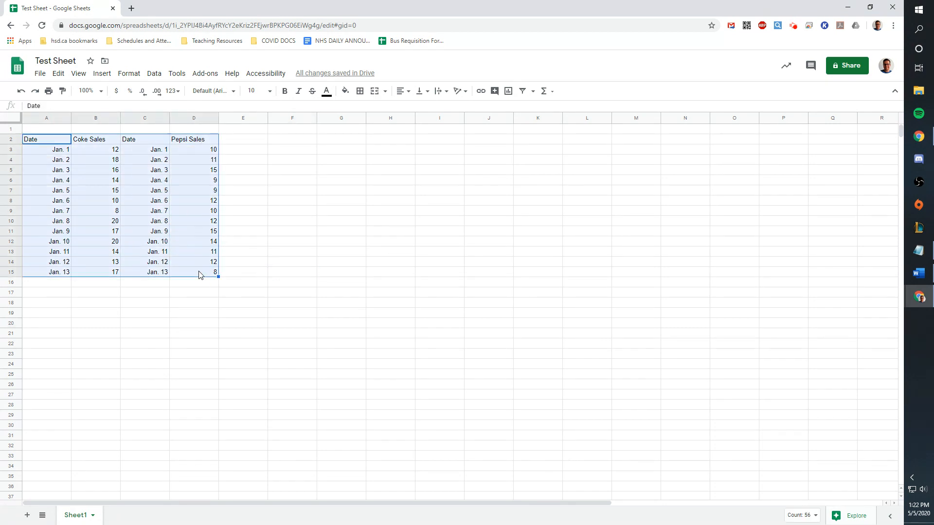
left_click(103, 76)
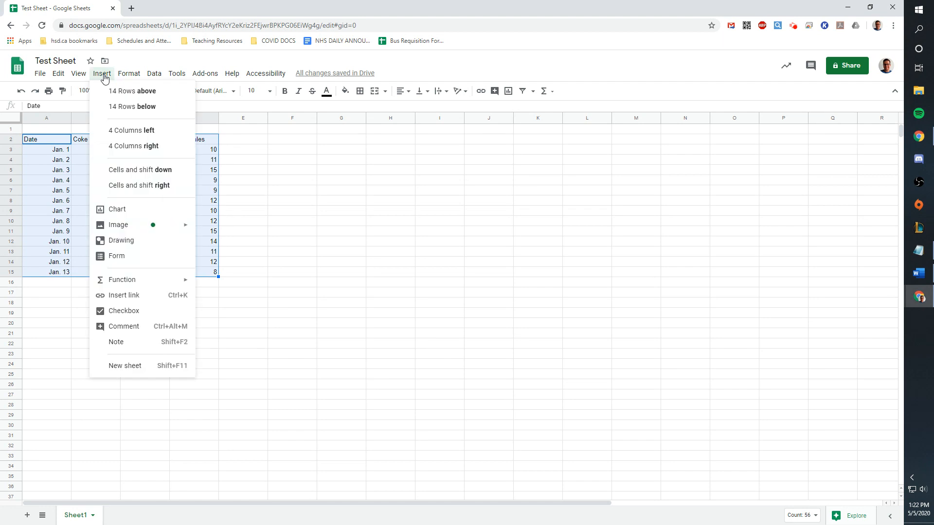
left_click(138, 214)
left_click_drag(485, 221, 567, 162)
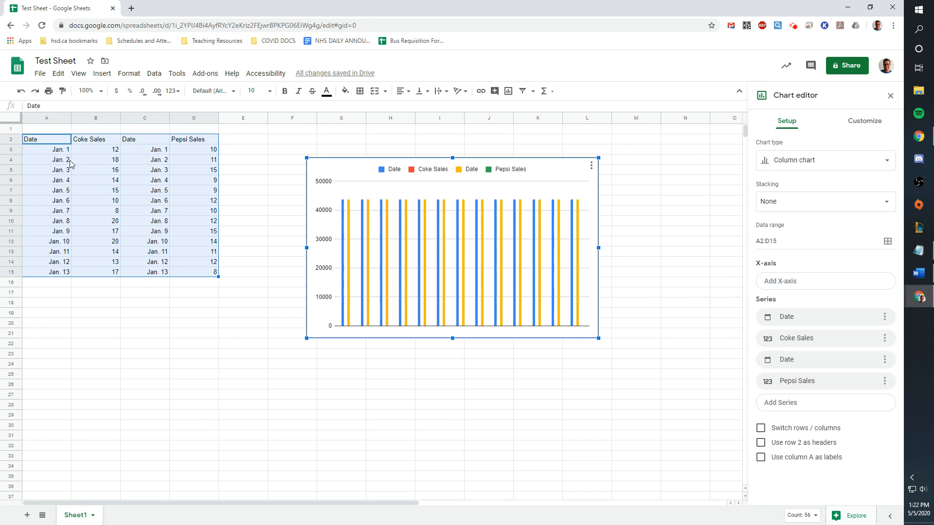
left_click(846, 164)
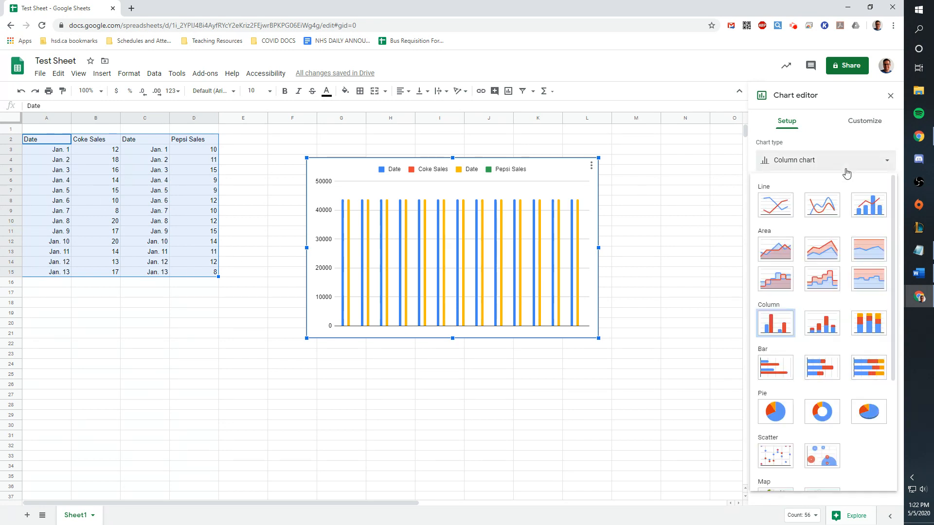
left_click(768, 208)
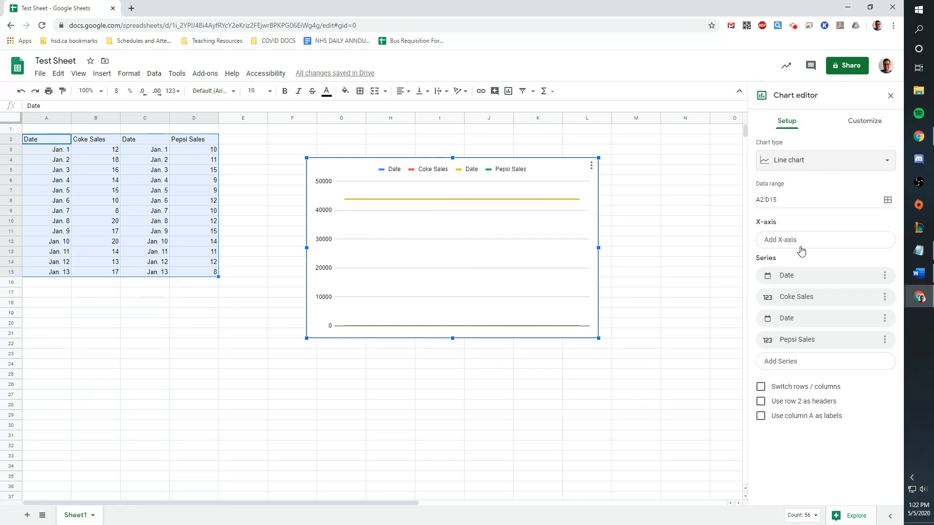
Step: Remove all four automatically added series from the line chart: both Date series, Coke Sales and Pepsi Sales
left_click(884, 275)
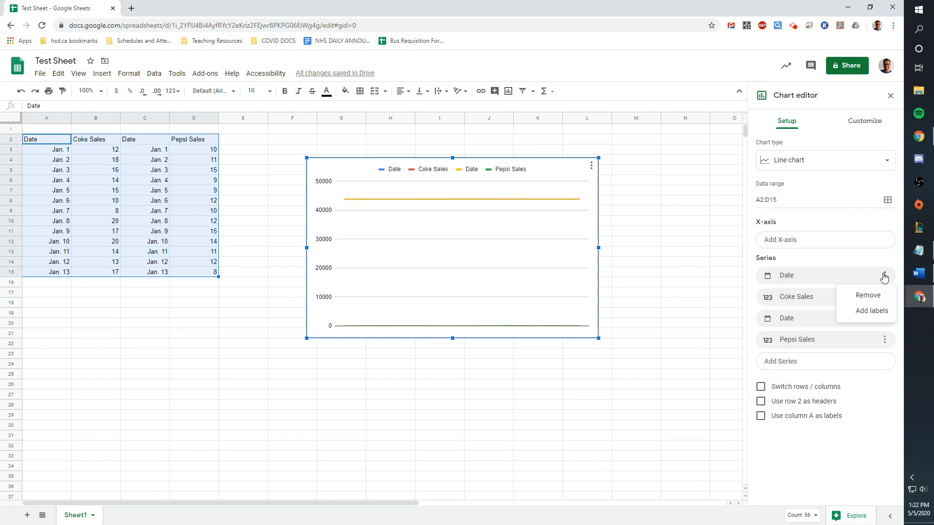
left_click(868, 295)
left_click(884, 276)
left_click(869, 295)
left_click(884, 275)
left_click(869, 295)
left_click(884, 275)
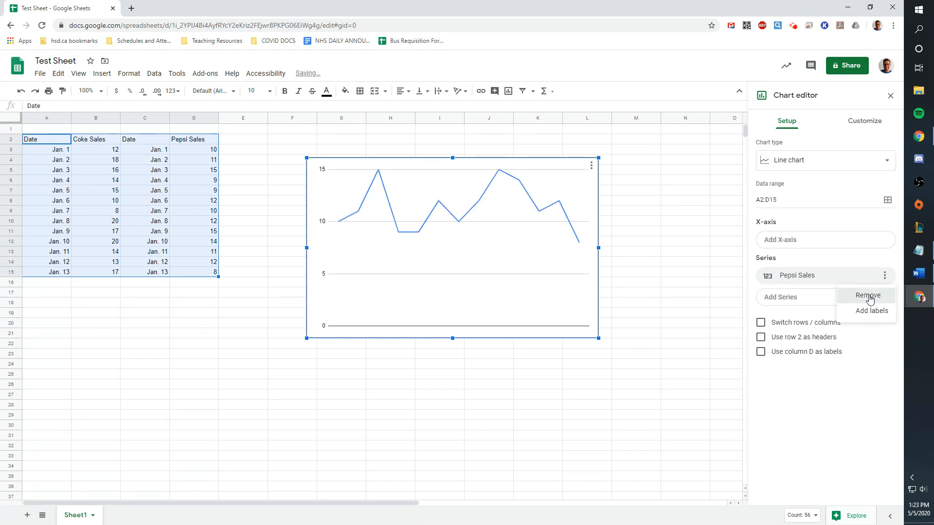
left_click(869, 296)
left_click(798, 222)
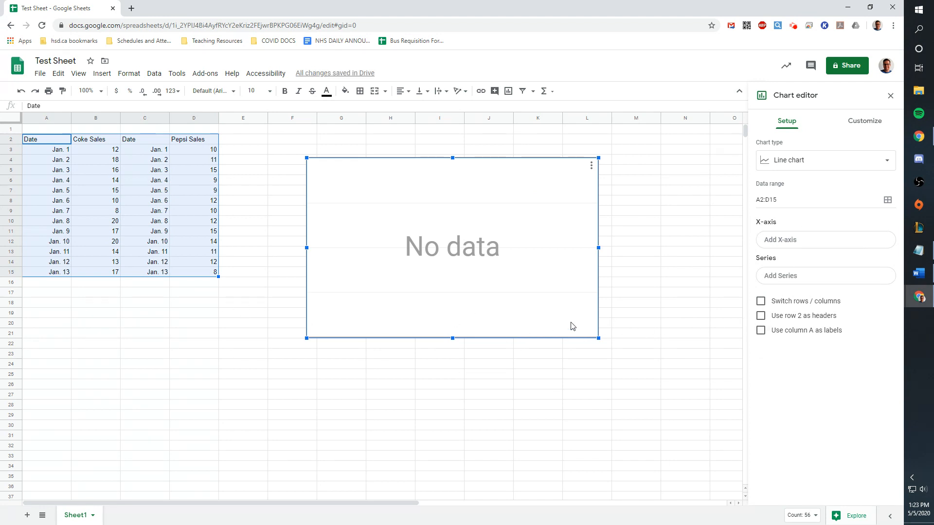
Step: Set the first Date column as the line chart's X-axis and add Coke Sales and Pepsi Sales as its series
left_click(809, 243)
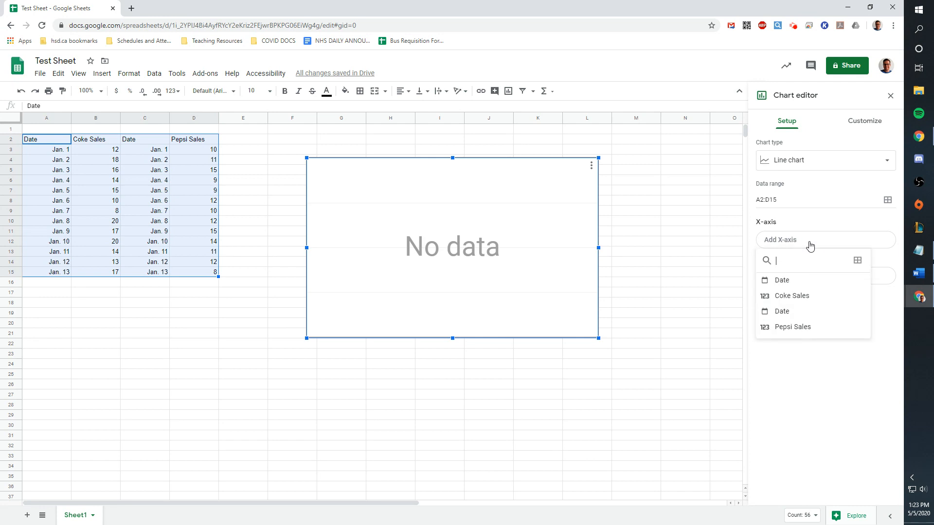
left_click(784, 283)
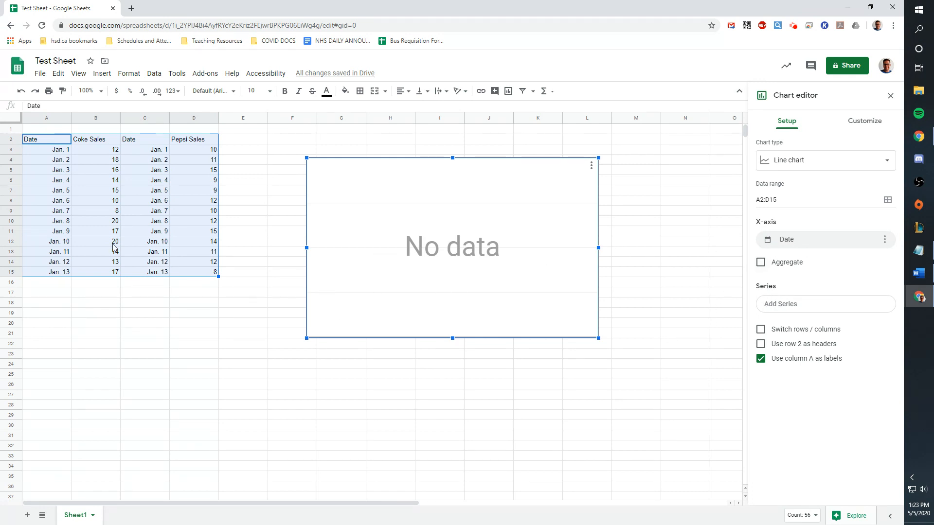
left_click(803, 306)
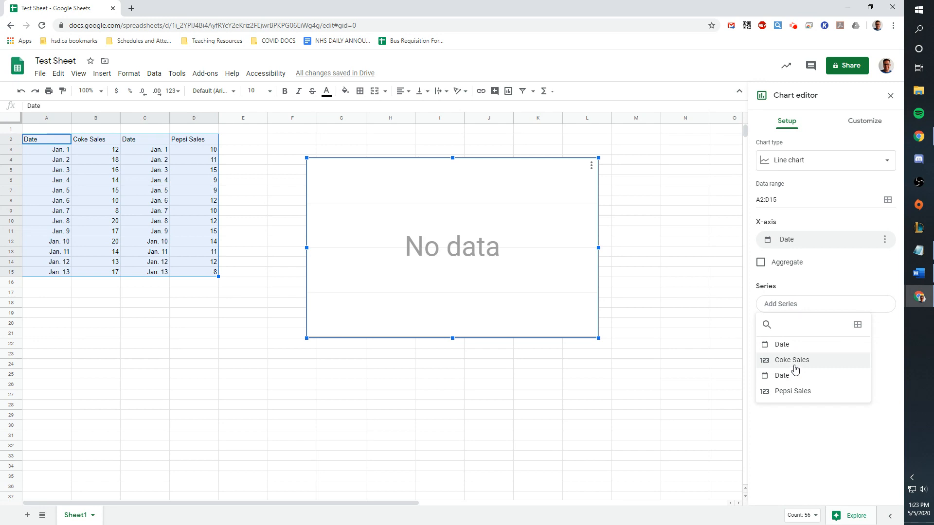
left_click(793, 367)
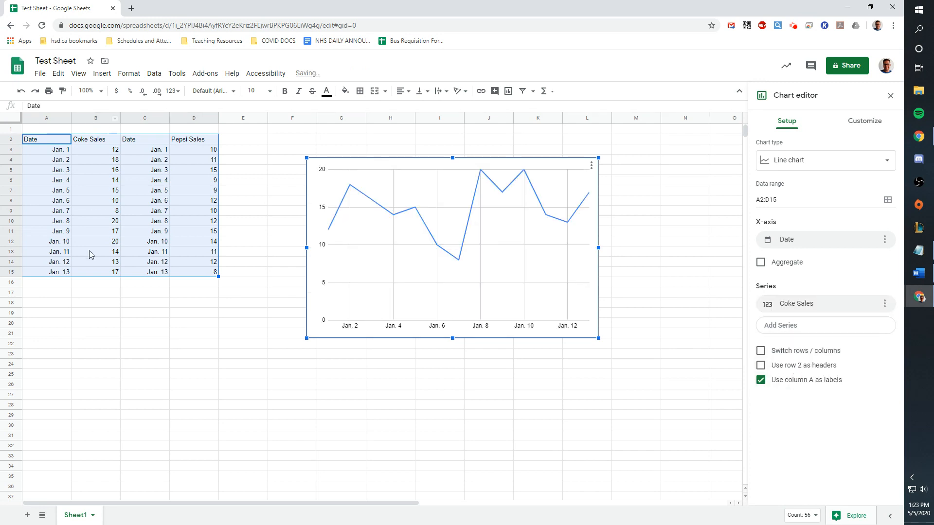
left_click(815, 328)
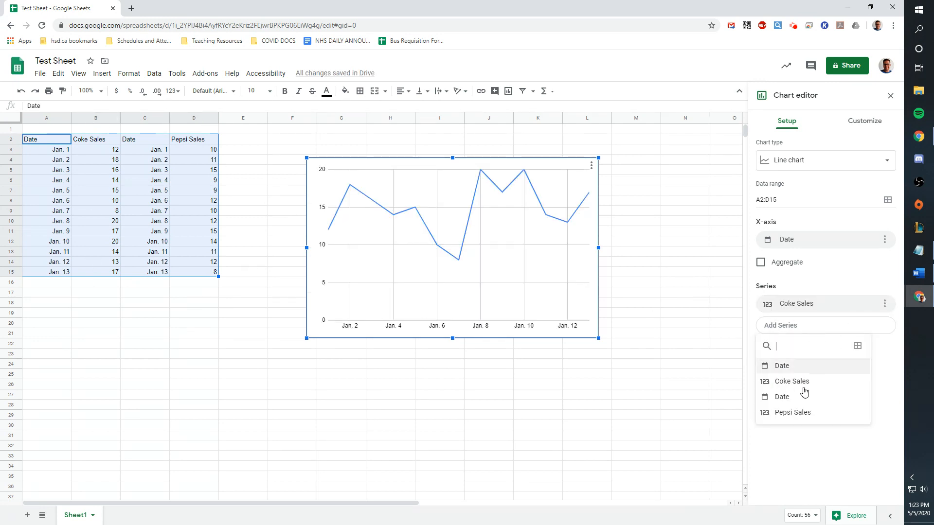
left_click(814, 414)
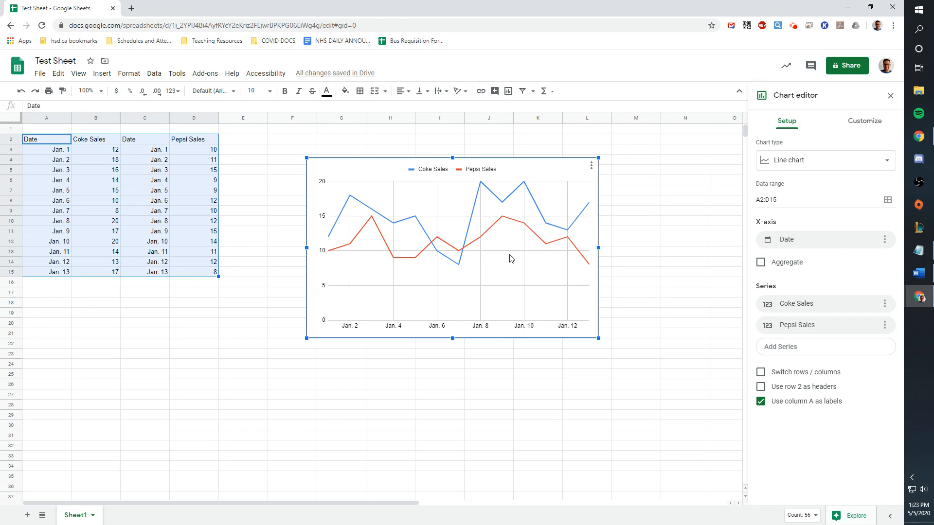
Step: Try a separate chart of Coke sales by date from A2:B15 and delete it
left_click(146, 302)
left_click_drag(39, 139, 101, 279)
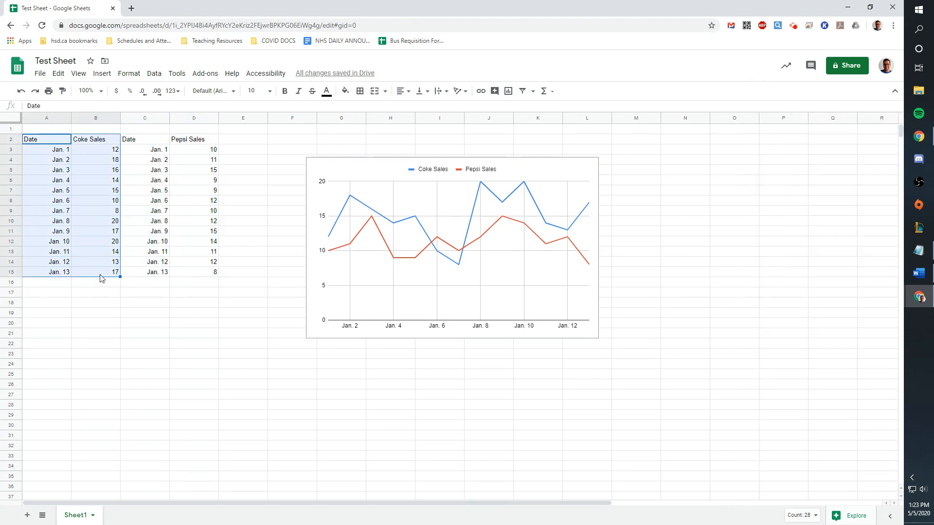
left_click(102, 73)
left_click(131, 209)
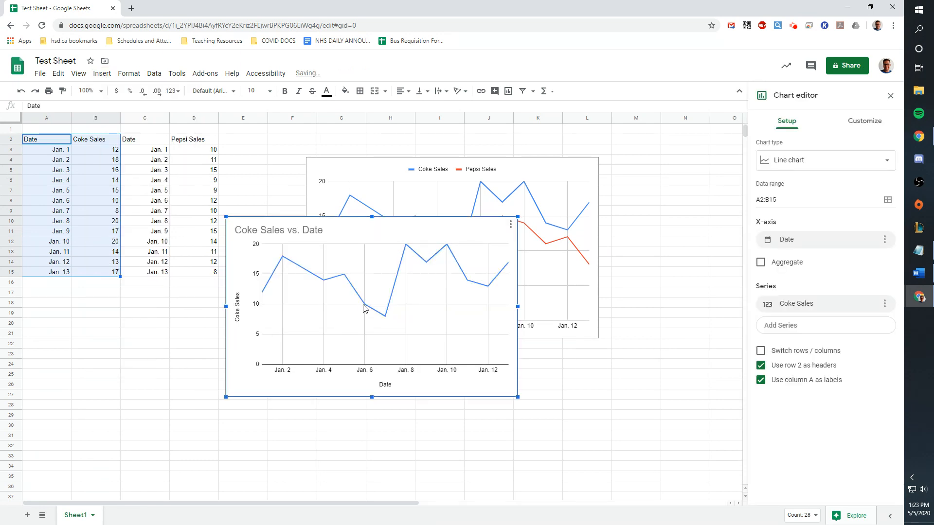
left_click_drag(611, 396, 603, 384)
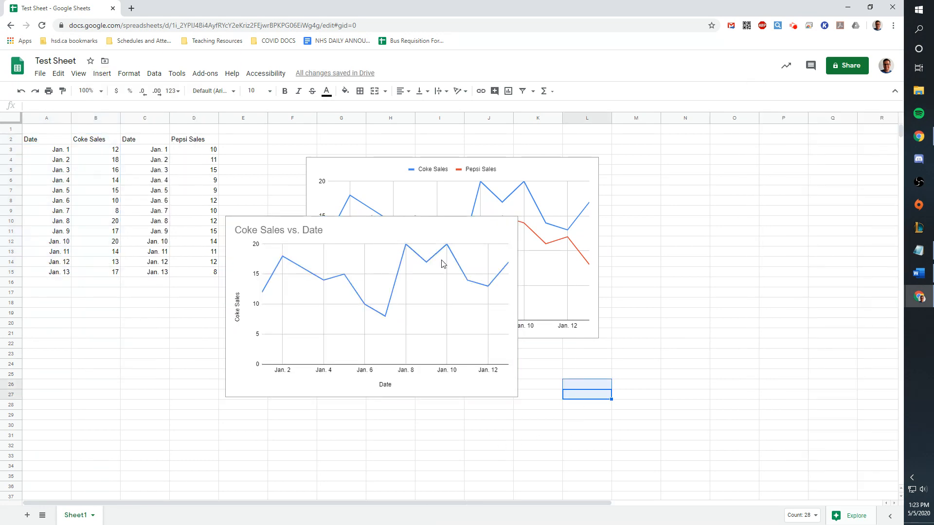
key("Delete")
Step: Open the two-series line chart for editing and toggle the use of row 2 as headers
left_click(519, 181)
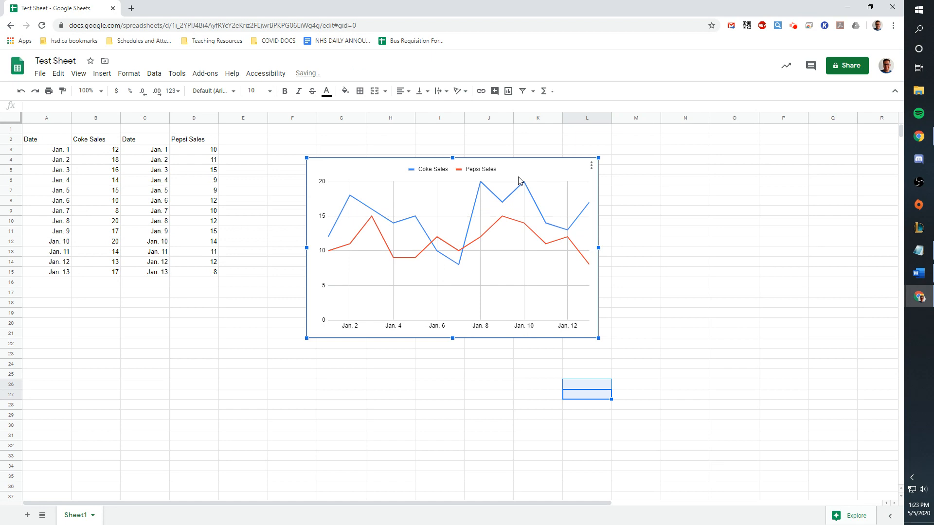
double_click(520, 181)
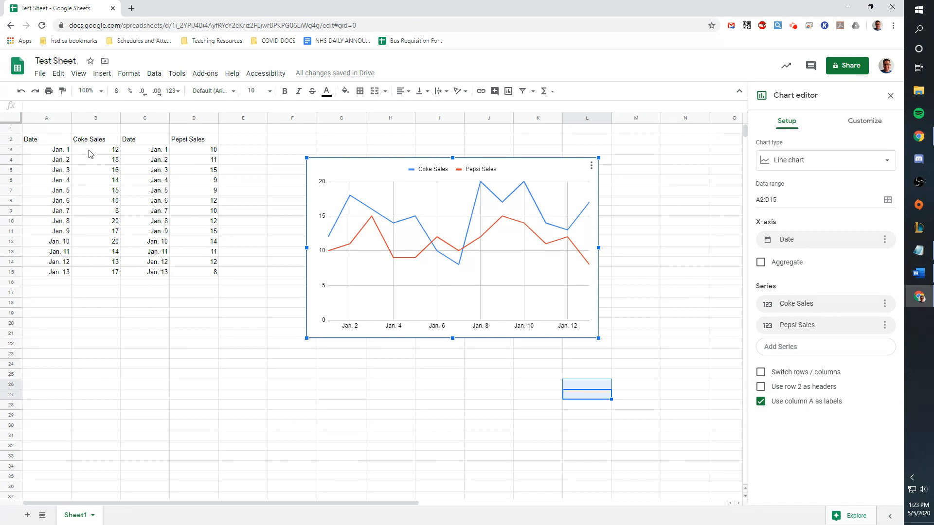
left_click(760, 388)
left_click(761, 389)
left_click(763, 391)
Step: Set the chart title to "Pepsi vs. Coke"
left_click(864, 129)
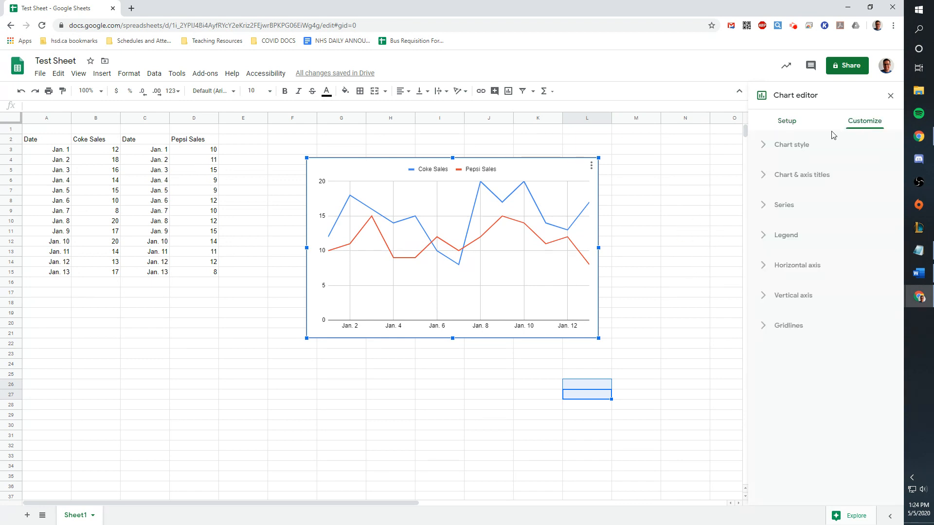
left_click(775, 180)
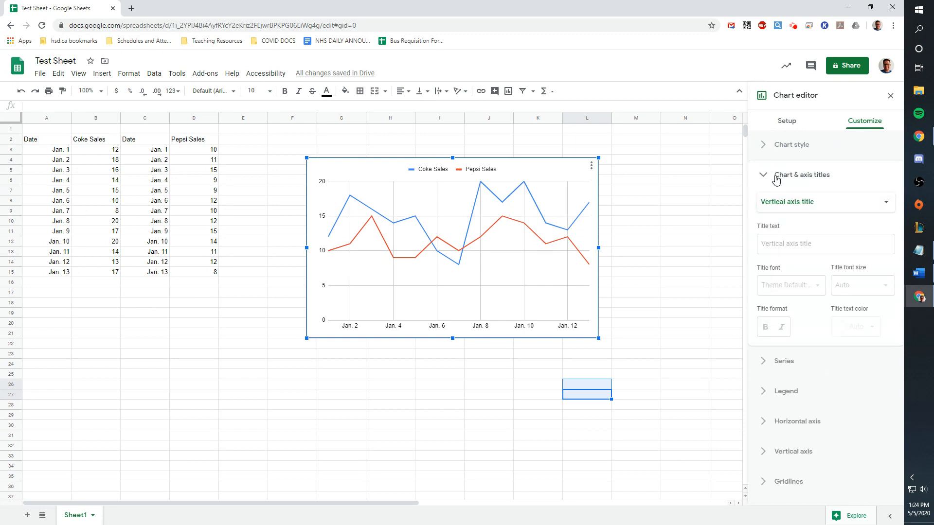
left_click(800, 202)
left_click(794, 151)
left_click(808, 251)
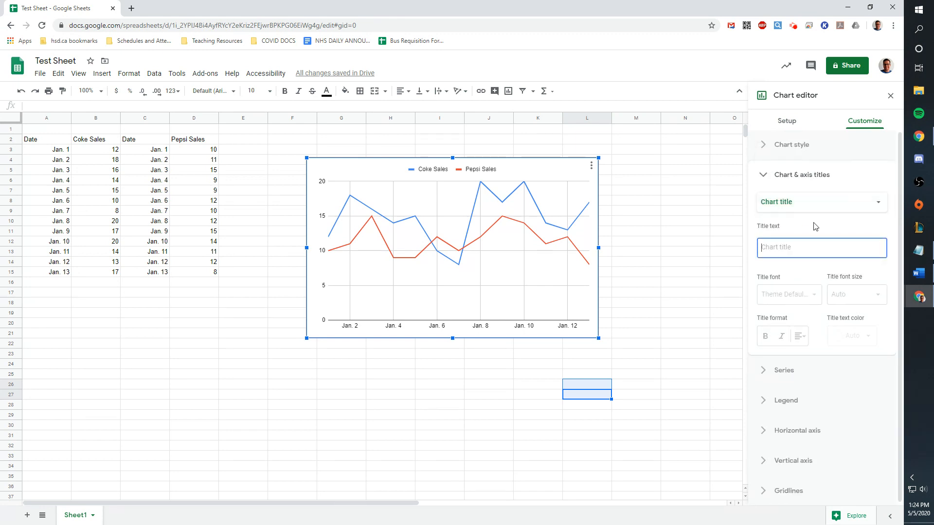
type("Pepsi vs. Coke")
Step: Title the chart's horizontal axis "Date" and its vertical axis "Number of Sales"
left_click(807, 204)
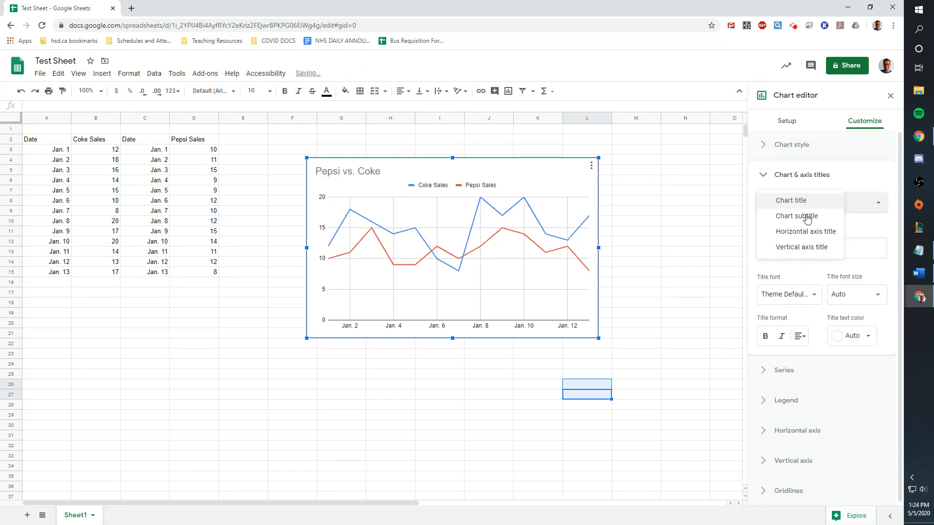
left_click(818, 233)
left_click(817, 238)
type("Date")
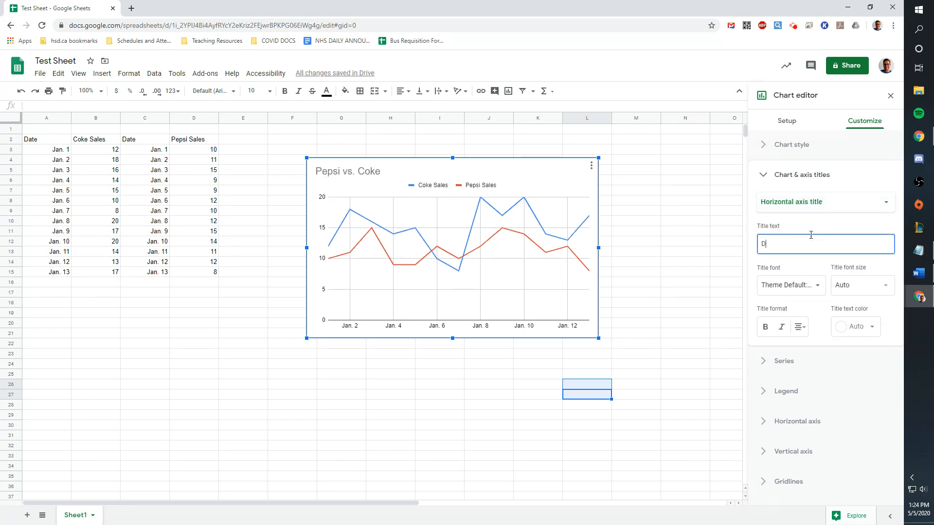
left_click(786, 214)
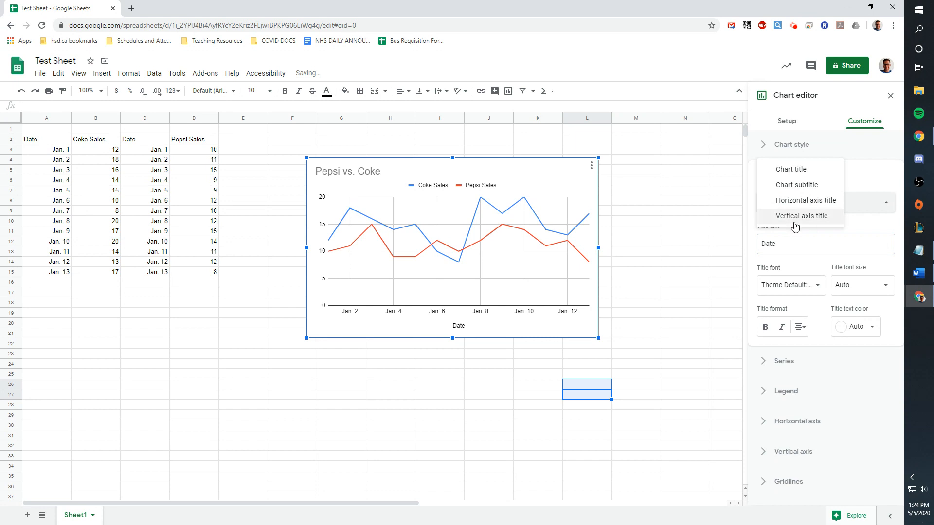
left_click(796, 218)
type("Number of Sales")
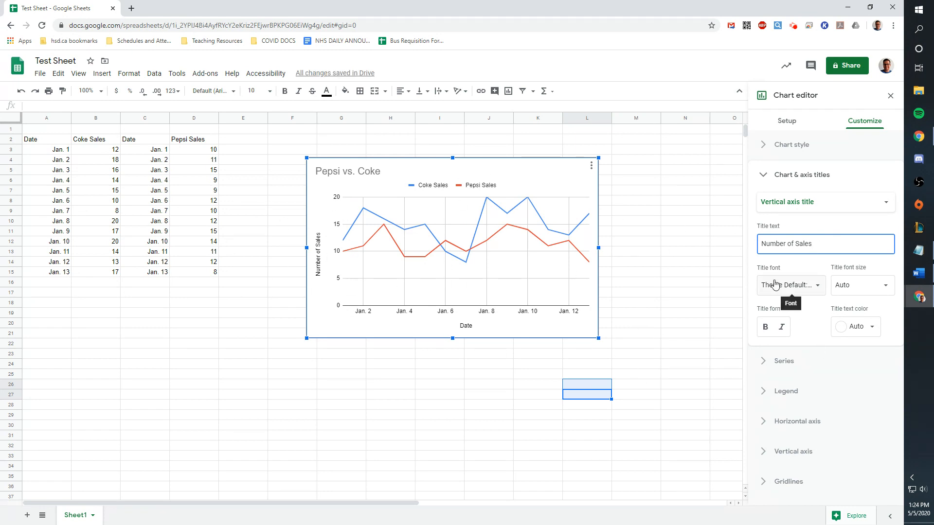
Step: Change the chart title's font to Wide and its font size to 30
left_click(789, 207)
left_click(783, 154)
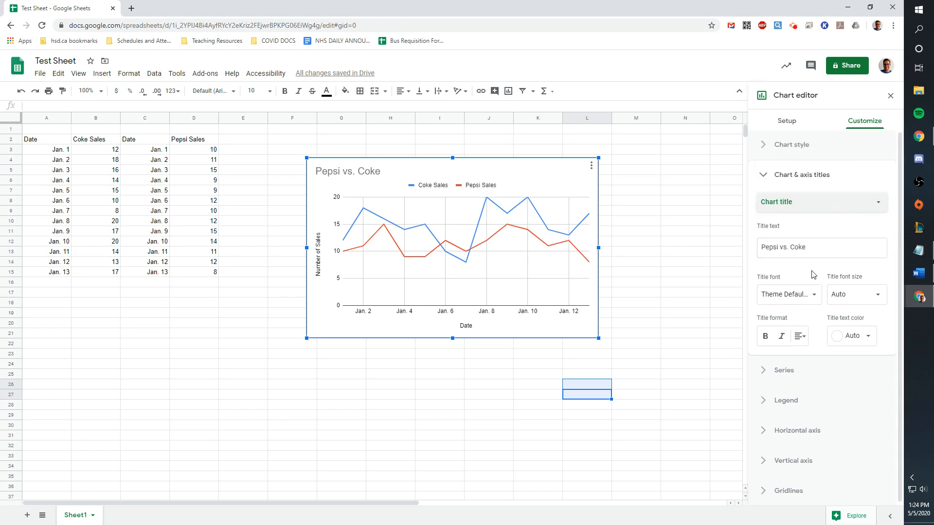
left_click(785, 294)
left_click(794, 359)
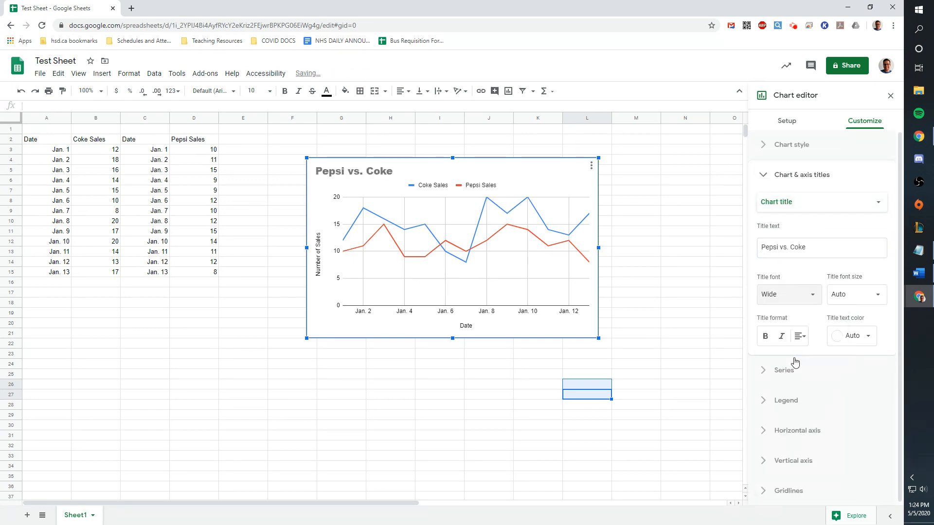
left_click(870, 297)
left_click(851, 411)
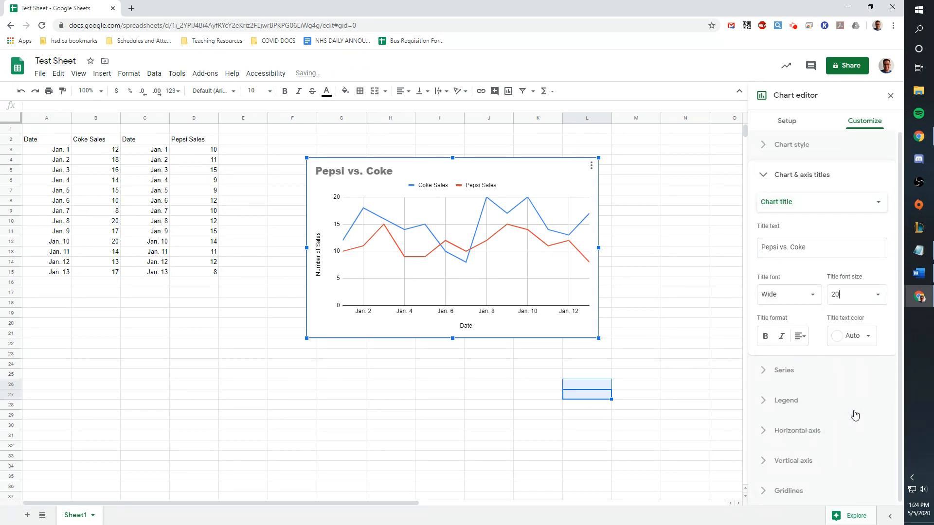
left_click(853, 302)
left_click(856, 438)
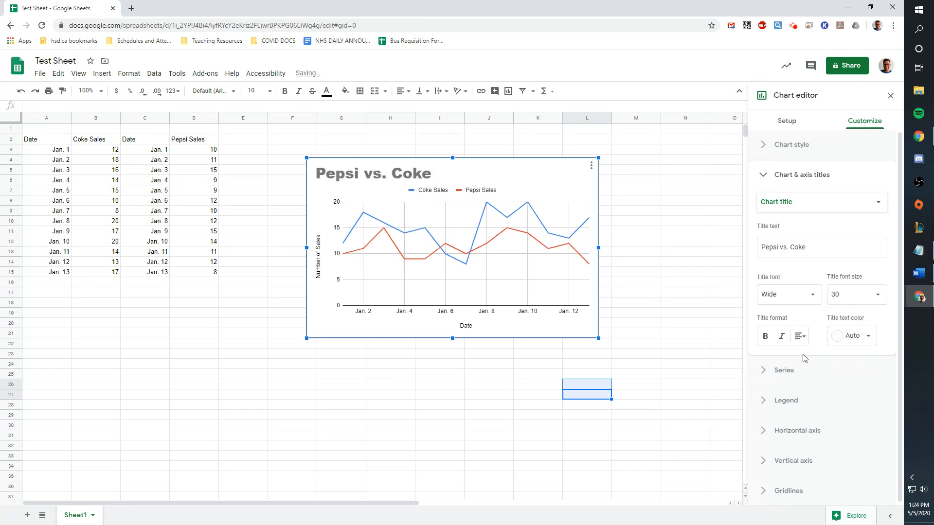
Step: Make the chart title bold and red, and leave the chart editor
left_click(868, 336)
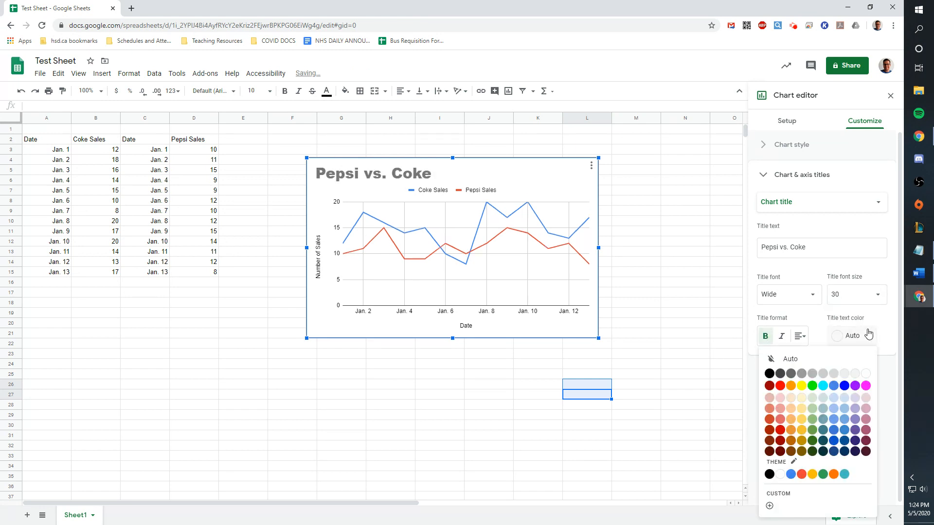
left_click(777, 389)
left_click(661, 244)
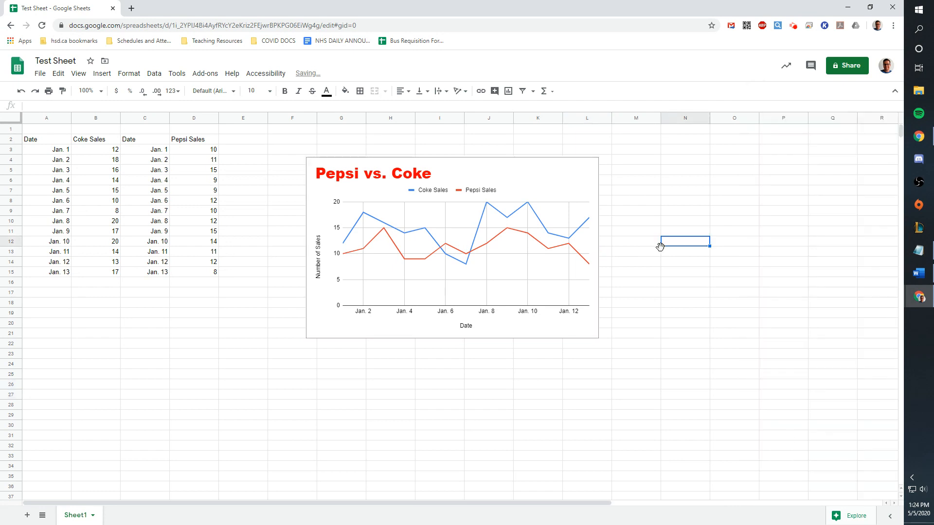
Step: Reopen the chart editor for the Pepsi vs. Coke chart and review its chart and axis title options and its setup
left_click(529, 181)
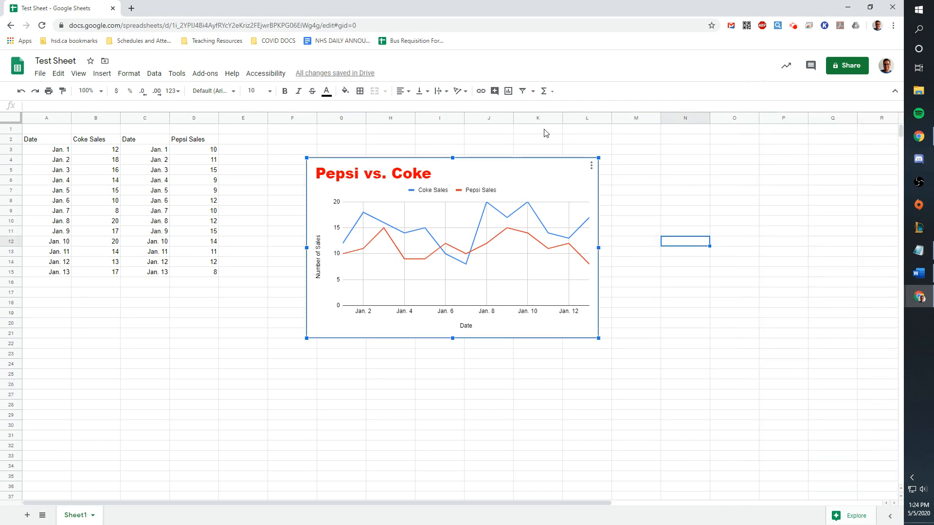
double_click(513, 189)
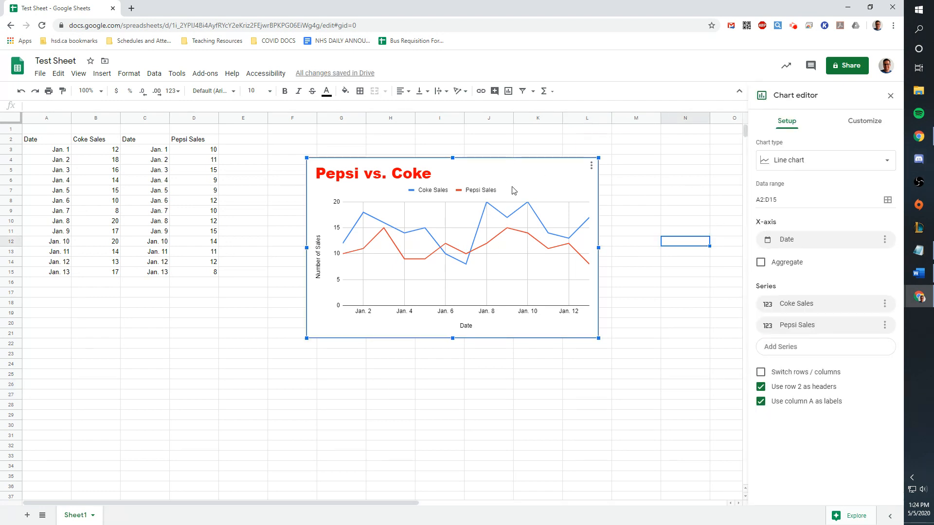
left_click(878, 125)
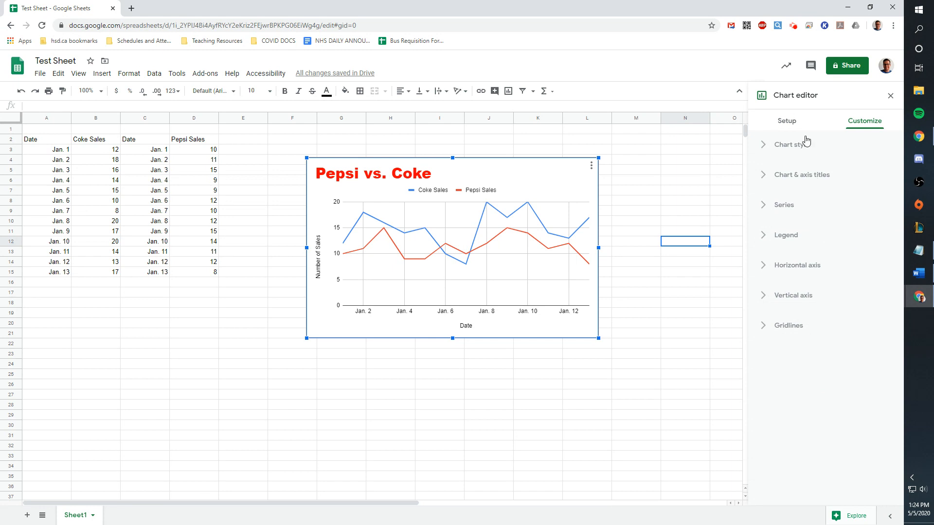
left_click(807, 185)
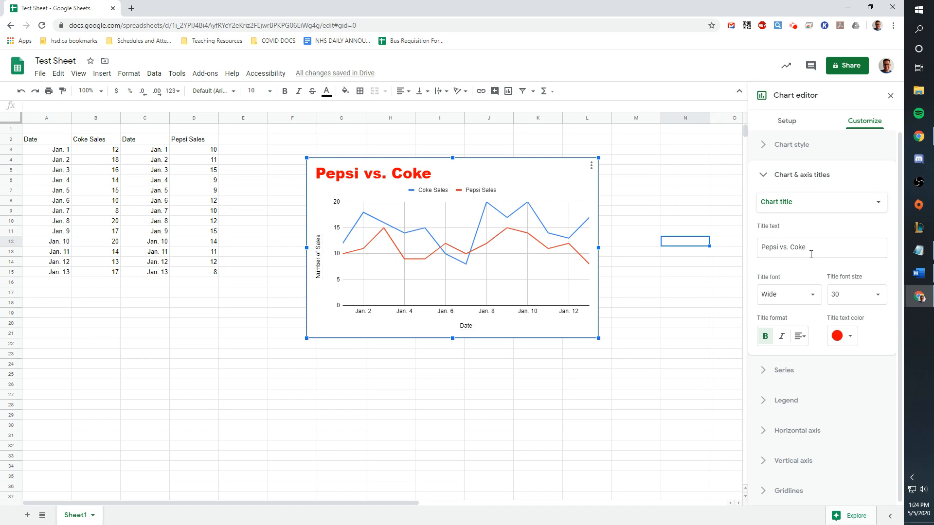
left_click(819, 209)
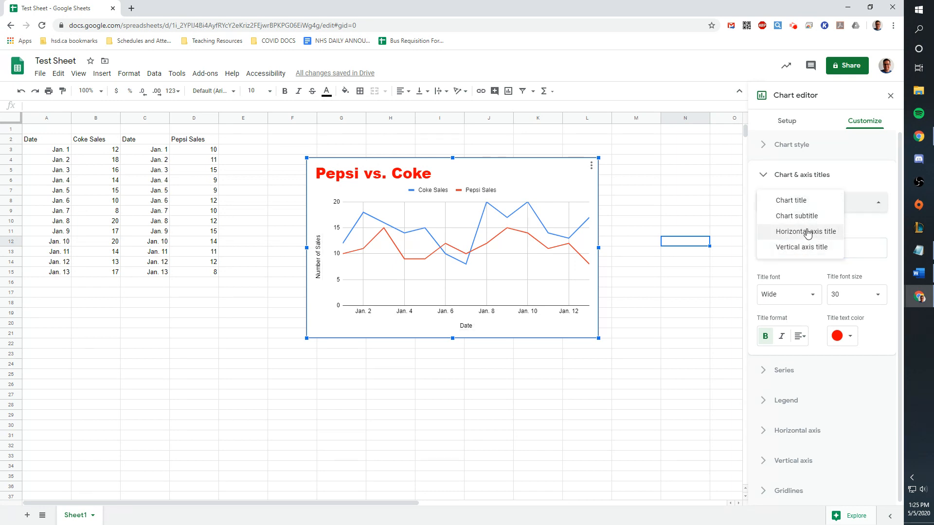
left_click(797, 127)
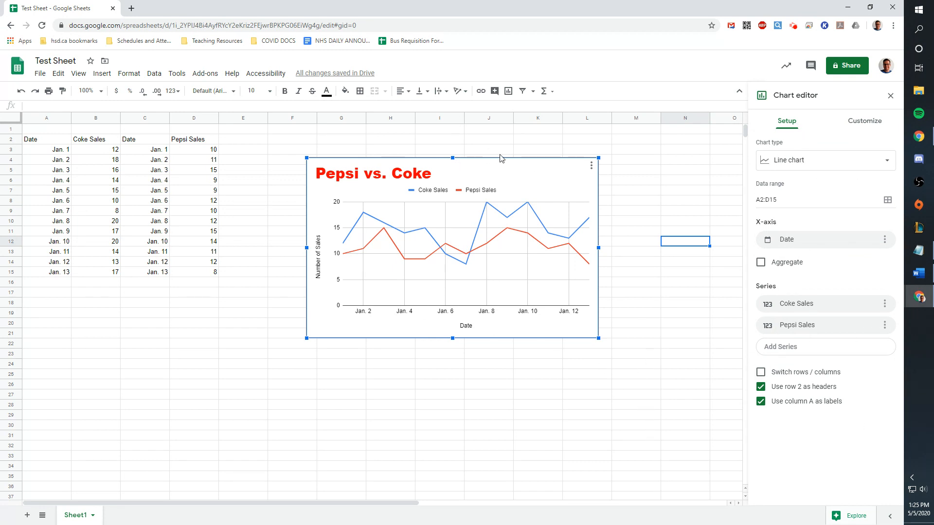
Step: Move the Pepsi vs. Coke chart down the sheet so its upper-left corner sits at about cell G10
left_click_drag(559, 167, 569, 226)
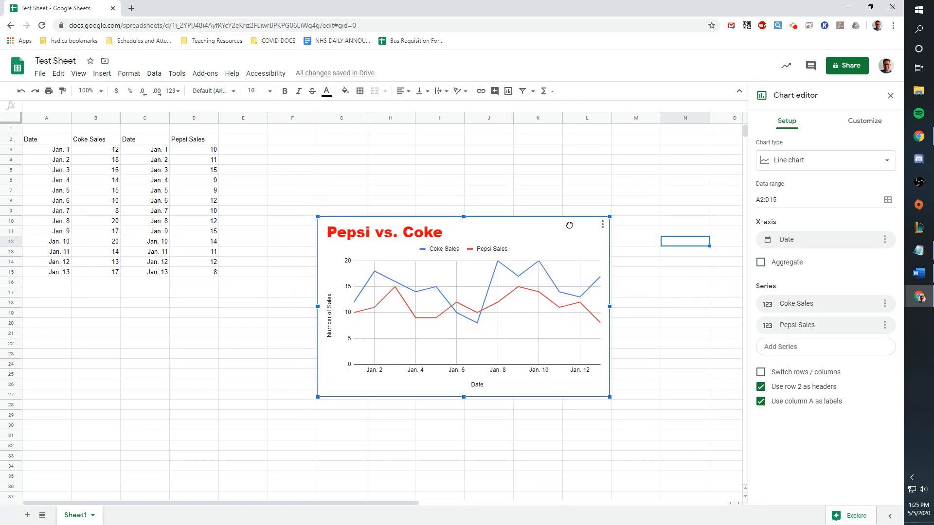
left_click(794, 27)
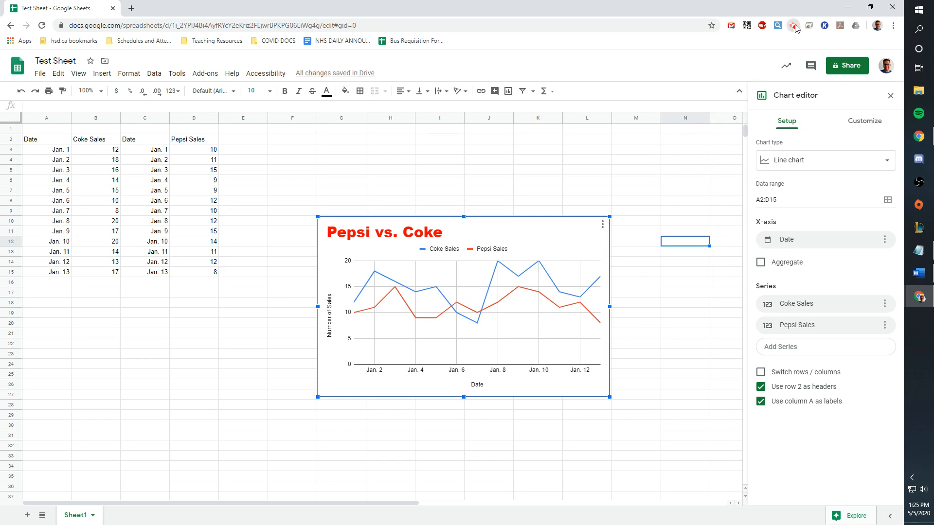